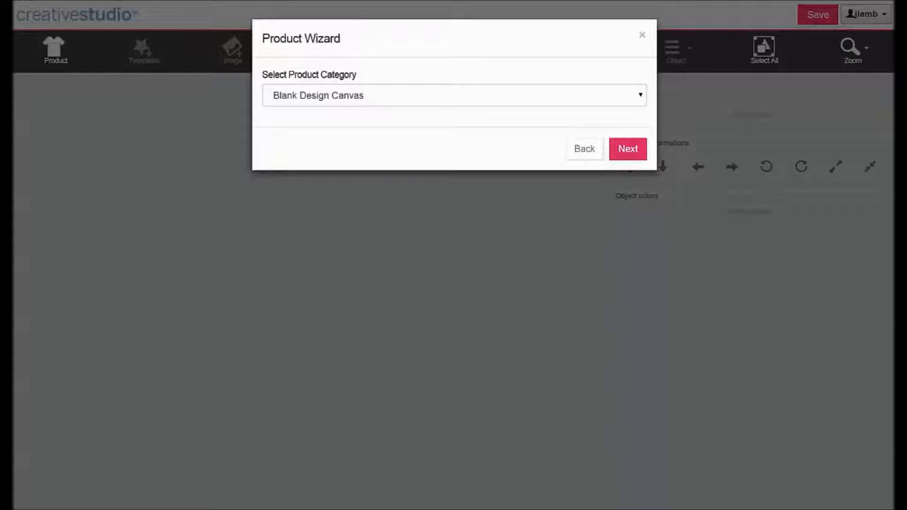
- Choose the Unisub Production Jigs category and the product Legal Production Jig for iPhone 4 - UN 4188
left_click(643, 101)
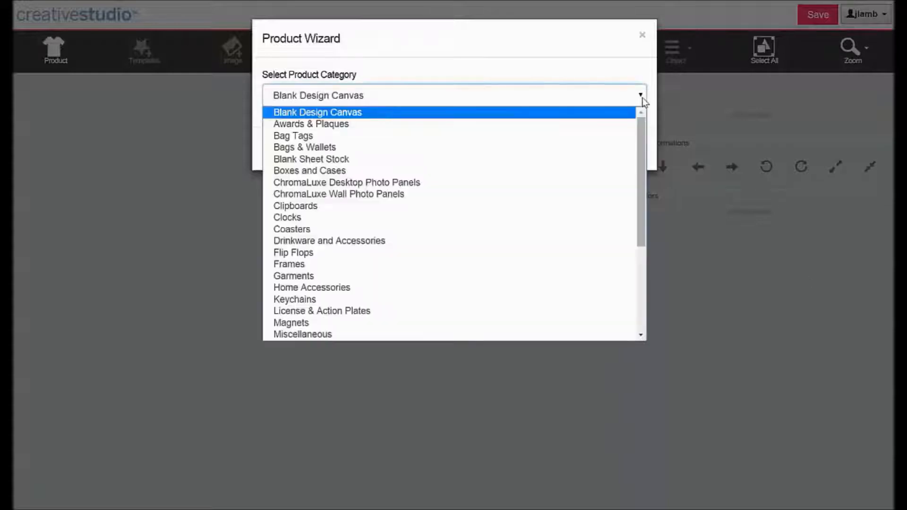
left_click(571, 339)
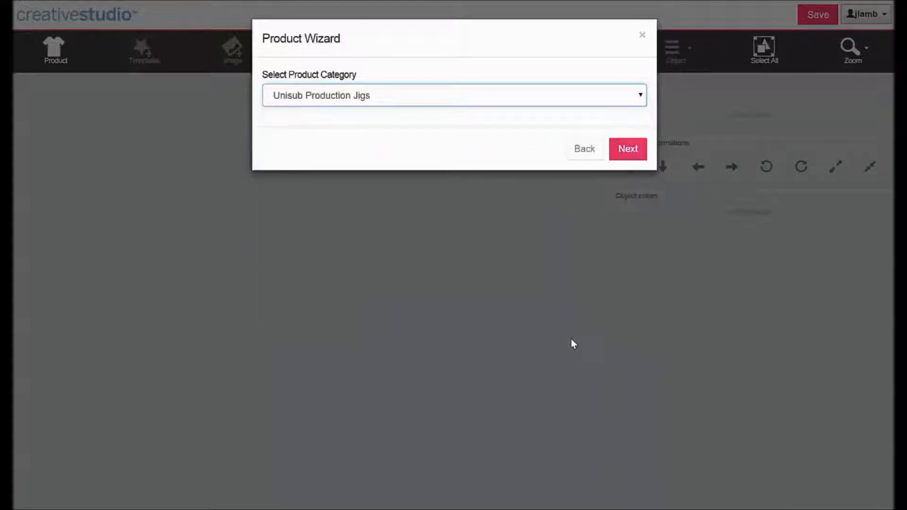
left_click(623, 150)
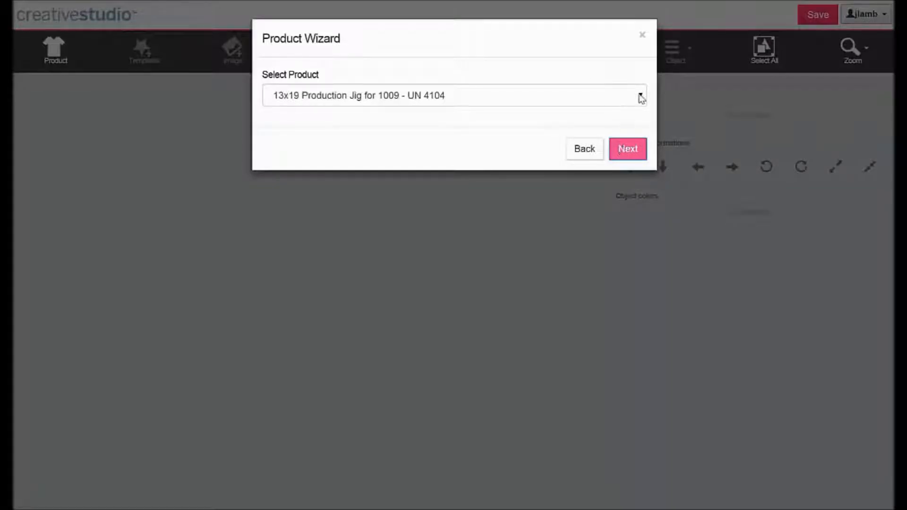
left_click(641, 96)
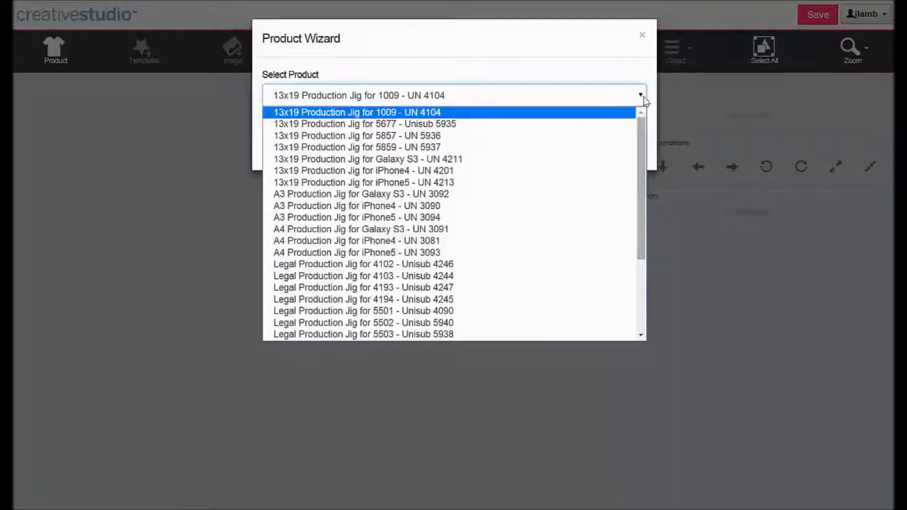
left_click_drag(646, 156, 645, 246)
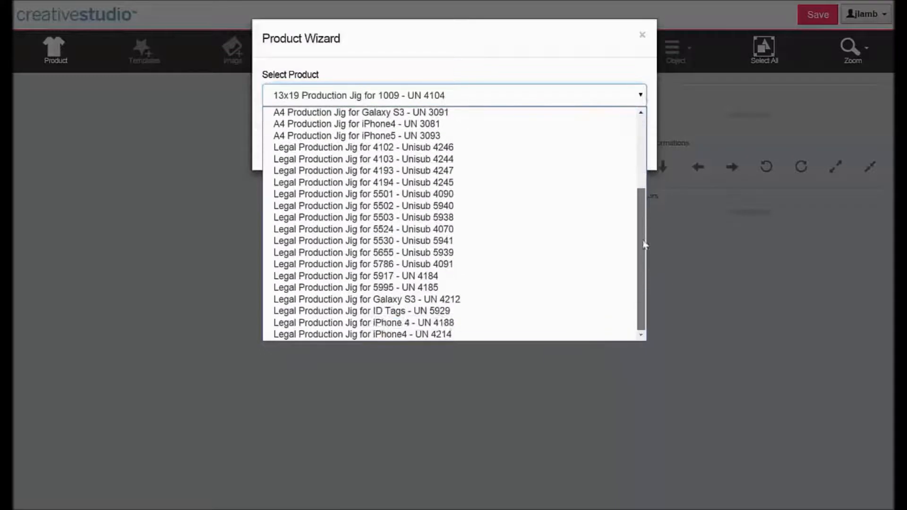
left_click(572, 324)
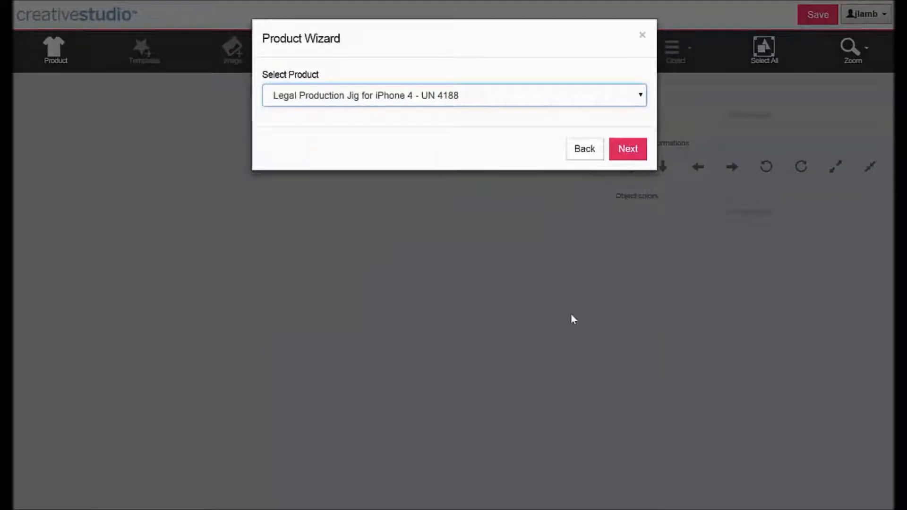
left_click(630, 150)
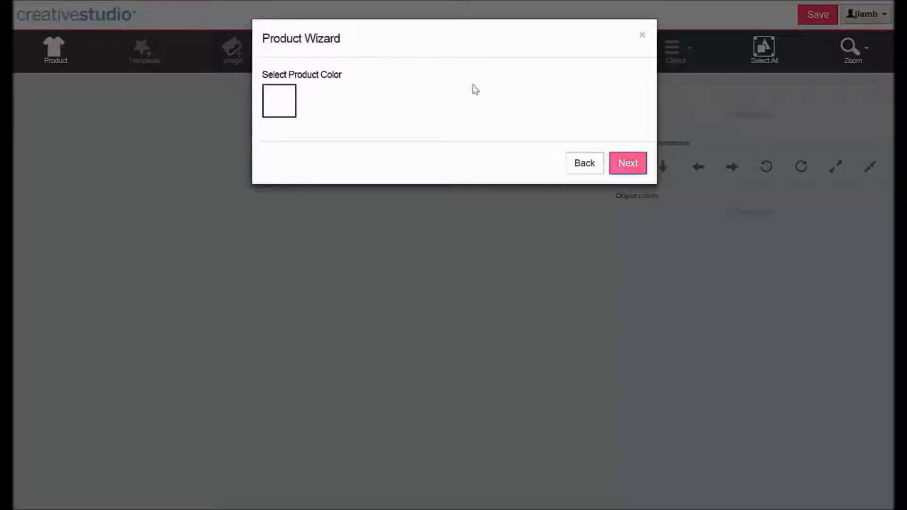
- Accept the white product color and the Legal Vertical page size, and start the designer
left_click(624, 168)
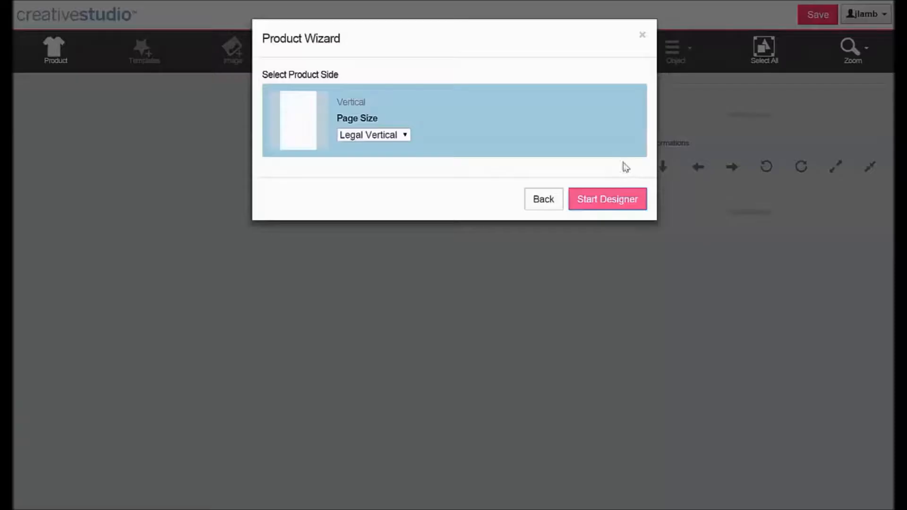
left_click(405, 135)
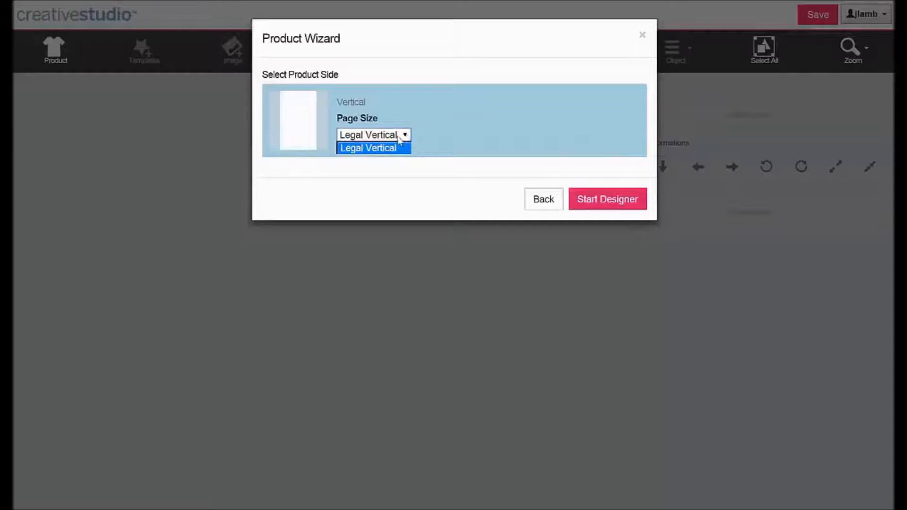
left_click(401, 144)
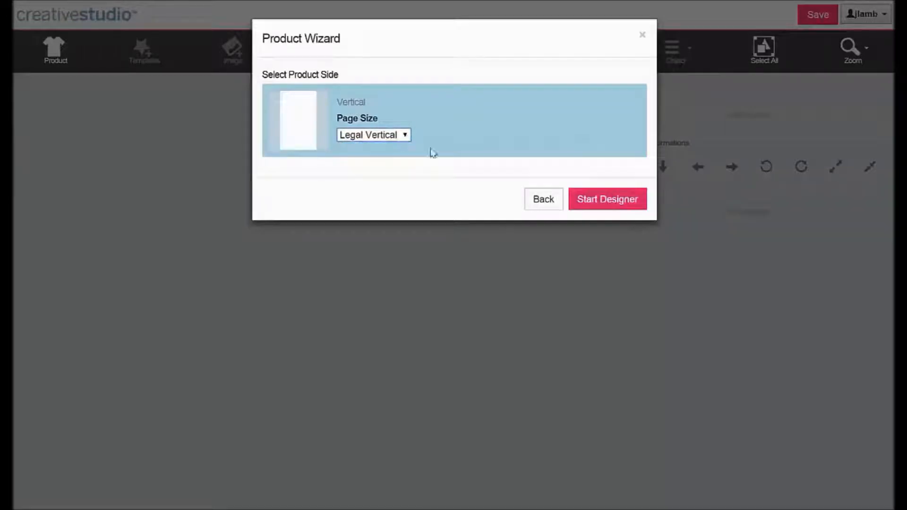
left_click(611, 199)
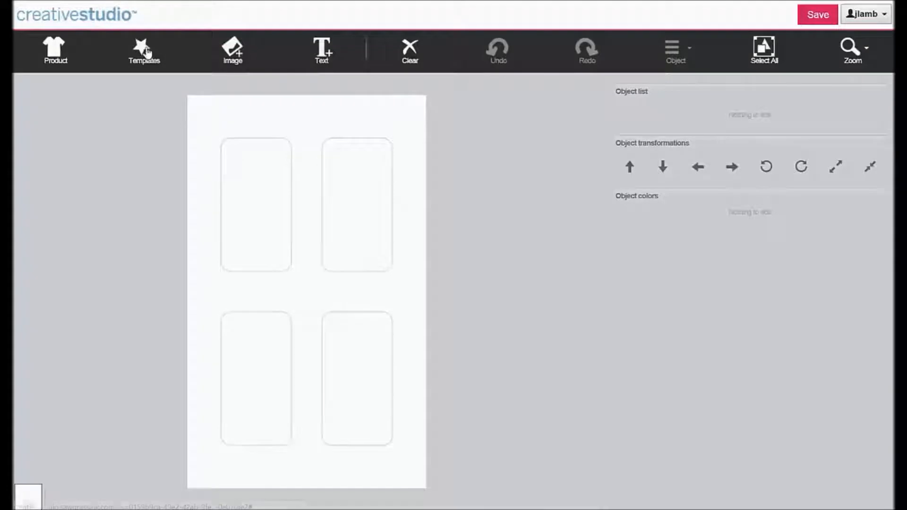
- Add the Cheerleader 02 template from the Sports: Cheer category to the jig
left_click(145, 50)
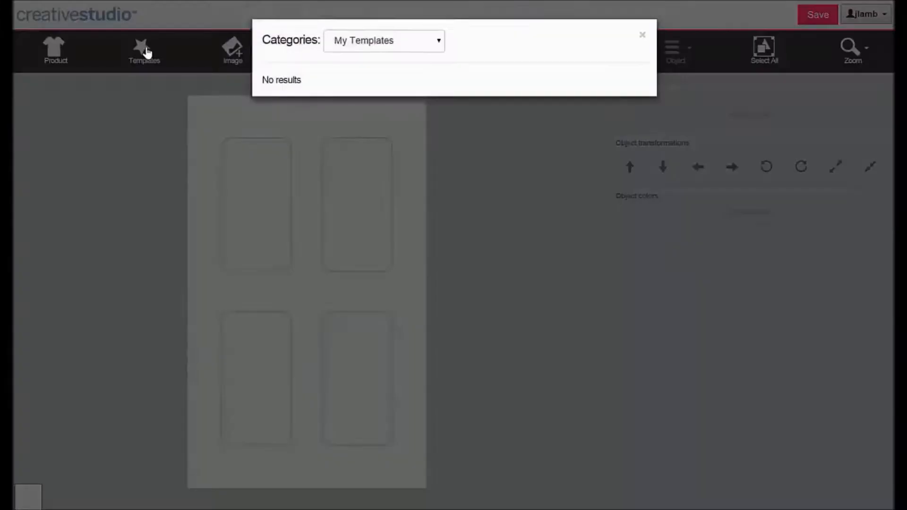
left_click(438, 44)
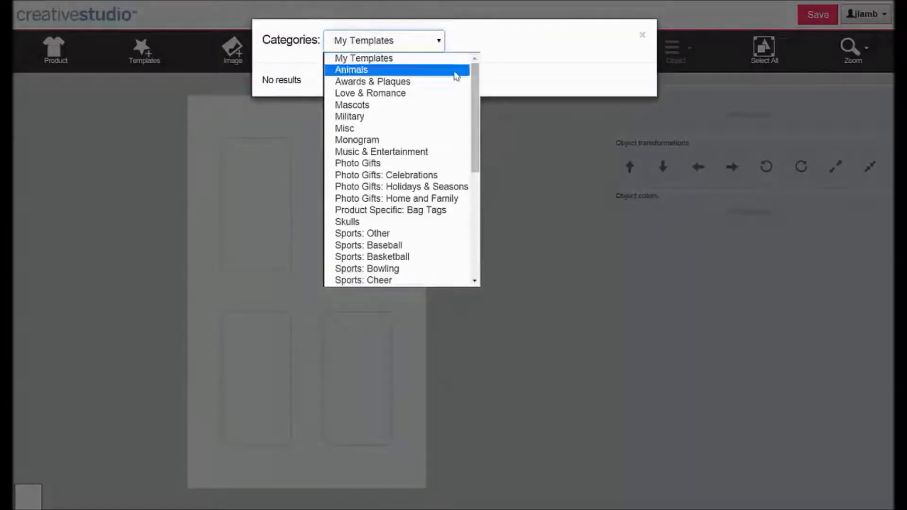
scroll(445, 112, "down", 5)
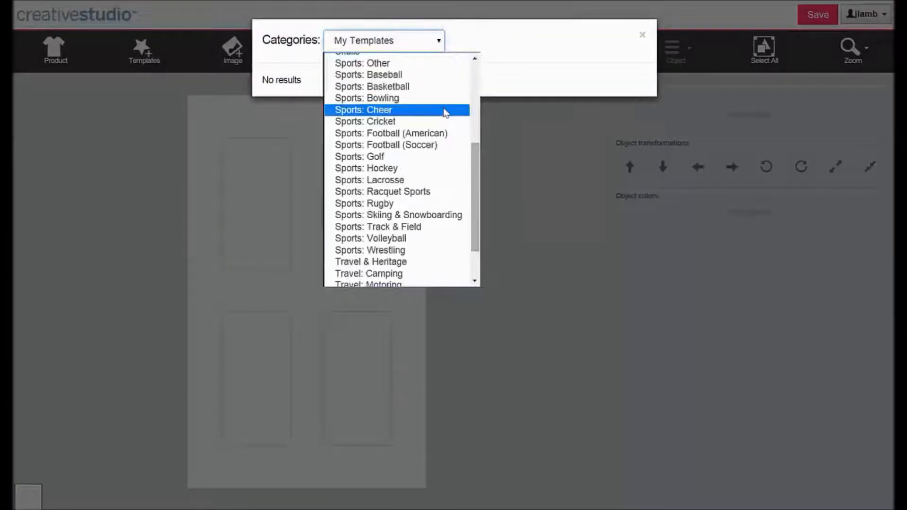
left_click(445, 113)
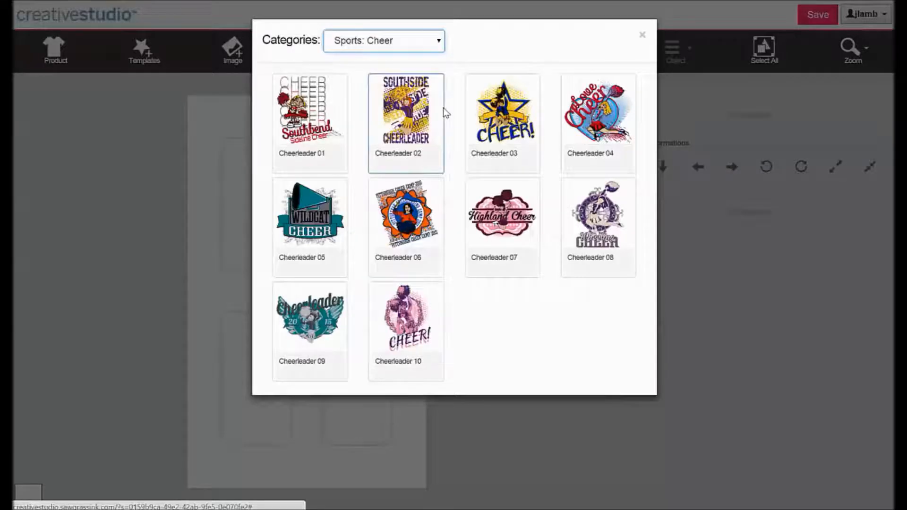
left_click(412, 120)
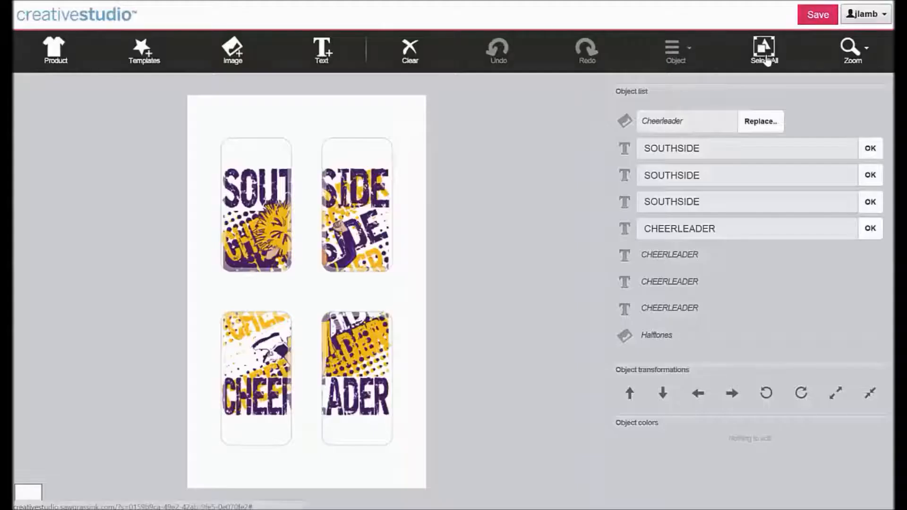
- Scale the entire cheerleader design down to fit one phone outline and place it in the upper-left one
left_click(765, 55)
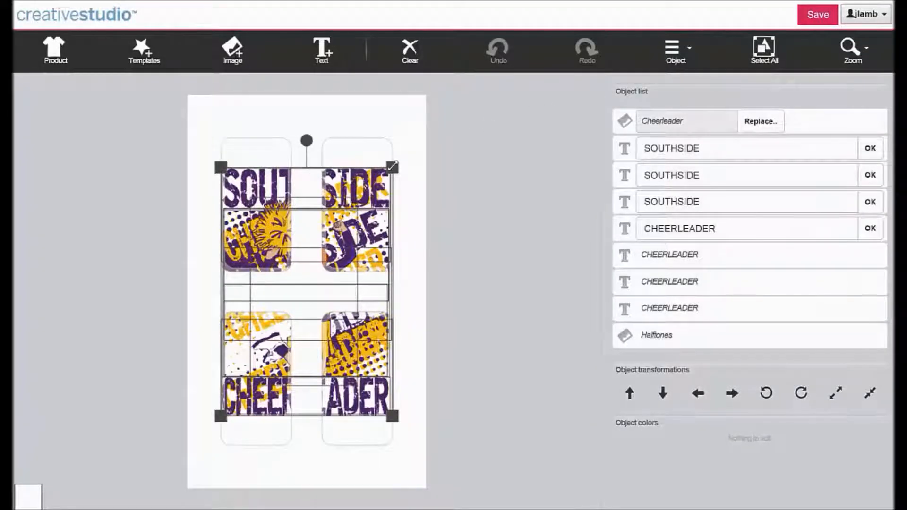
left_click_drag(392, 168, 256, 202)
left_click(14, 37)
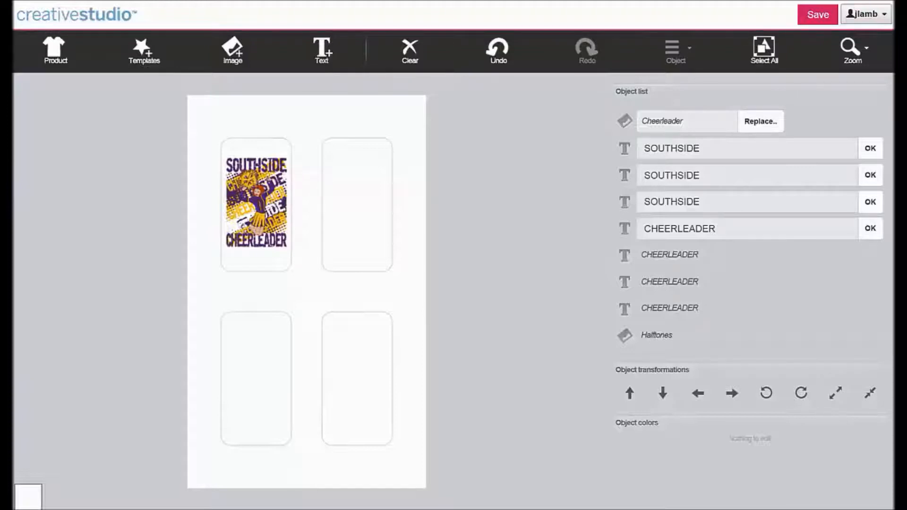
- Duplicate the whole cheerleader design and place the copy in the upper-right phone outline
left_click(763, 49)
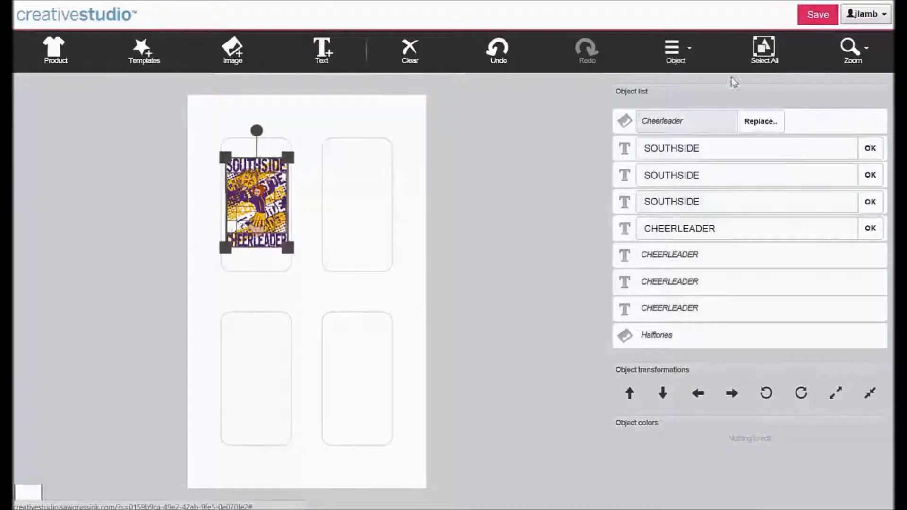
left_click(672, 53)
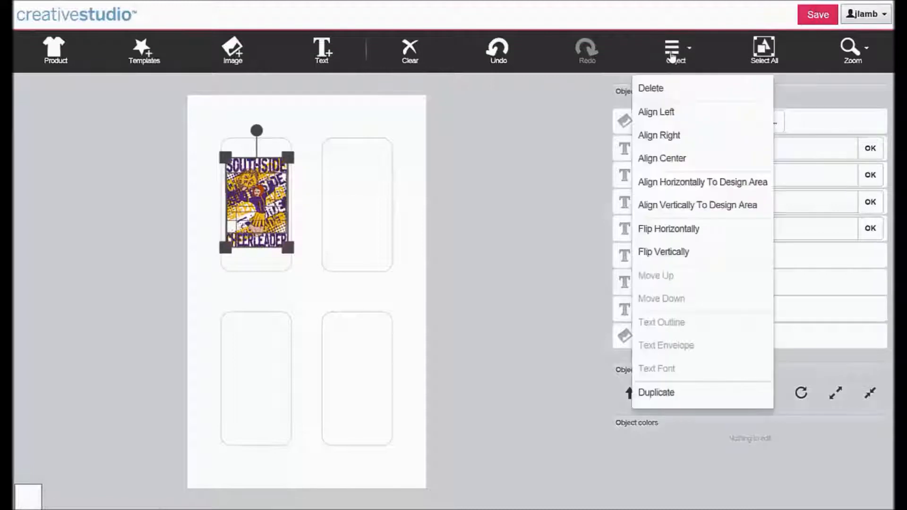
left_click(680, 395)
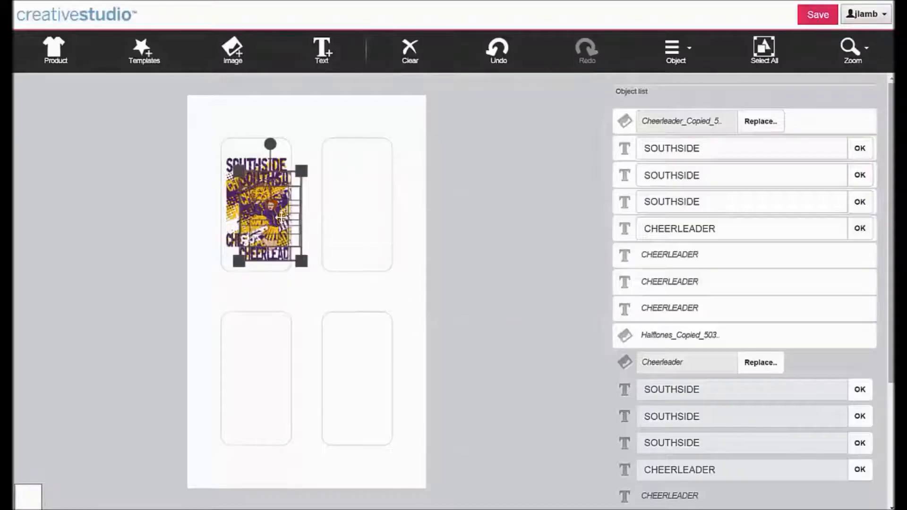
left_click_drag(282, 217, 365, 203)
left_click(583, 84)
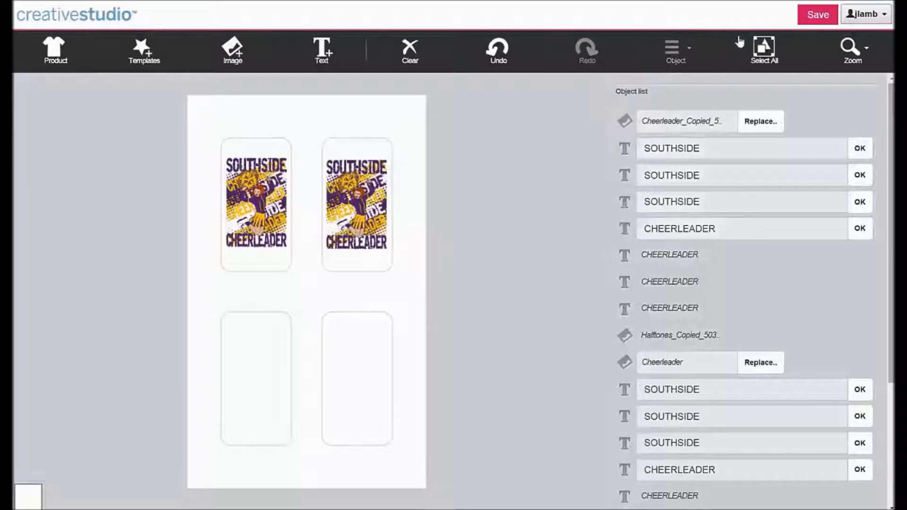
- Duplicate both upper designs together and place the copies in the two lower phone outlines
left_click(765, 49)
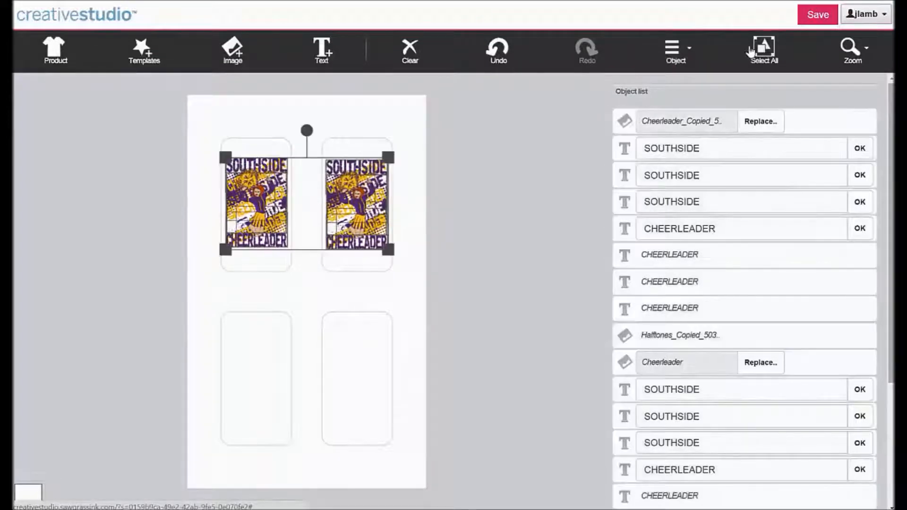
left_click(678, 49)
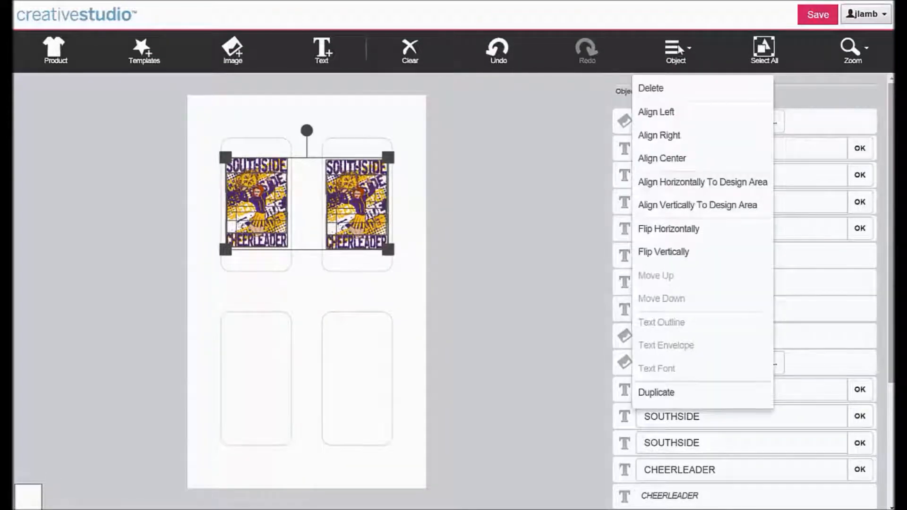
left_click(683, 396)
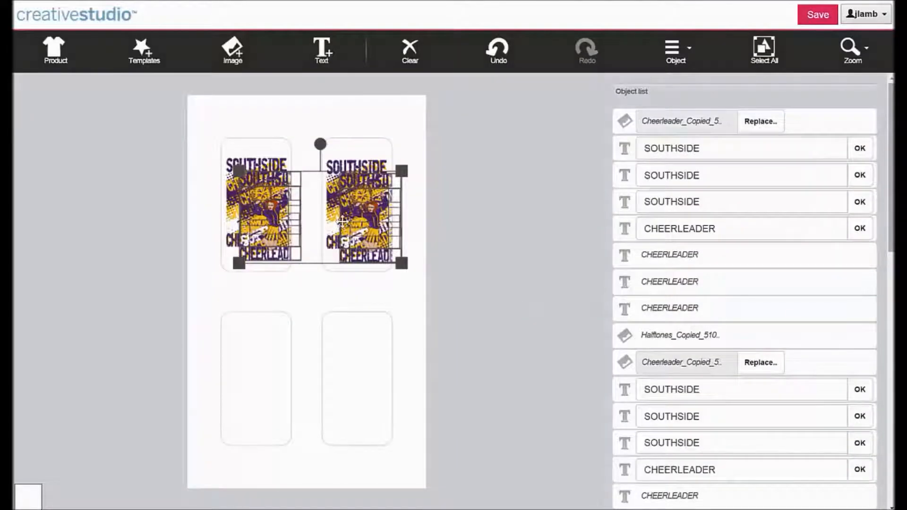
left_click_drag(341, 217, 333, 366)
left_click(432, 297)
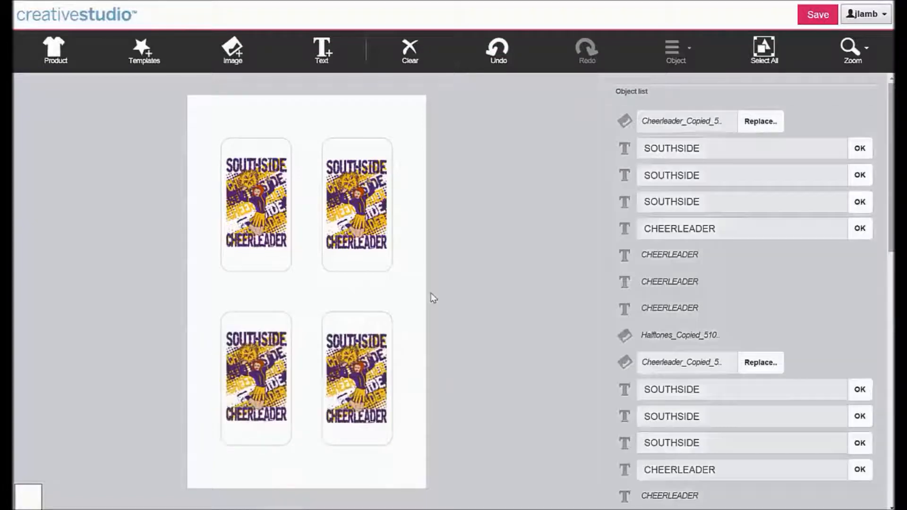
- Select all designs, clear the selection, and select only the objects of the upper-left design before deselecting them
left_click(763, 55)
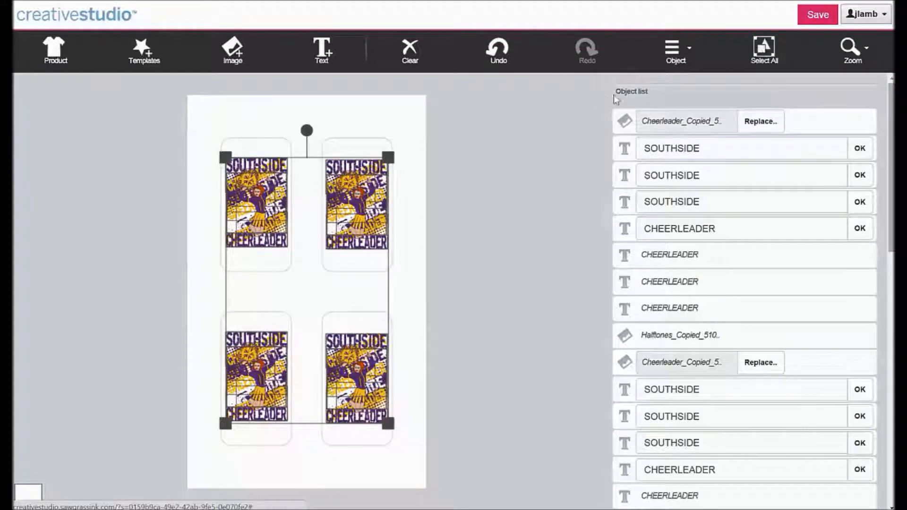
left_click(536, 145)
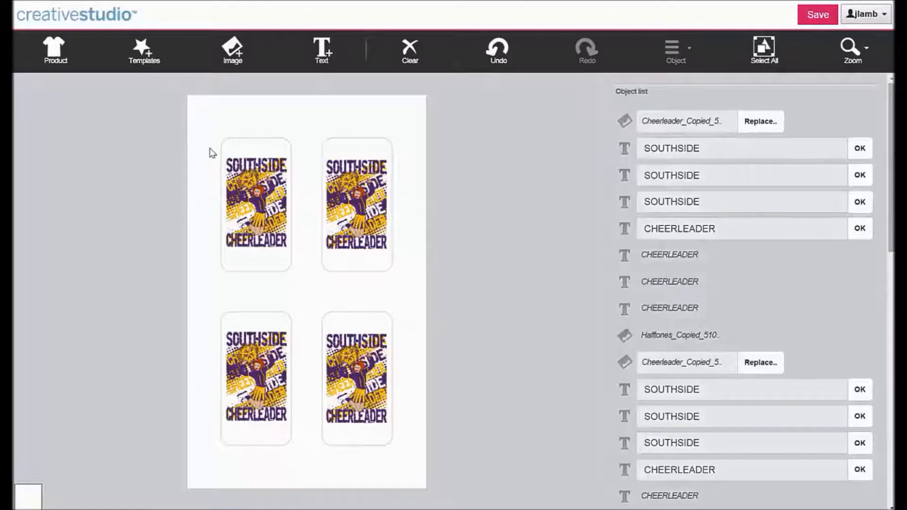
left_click_drag(209, 147, 305, 261)
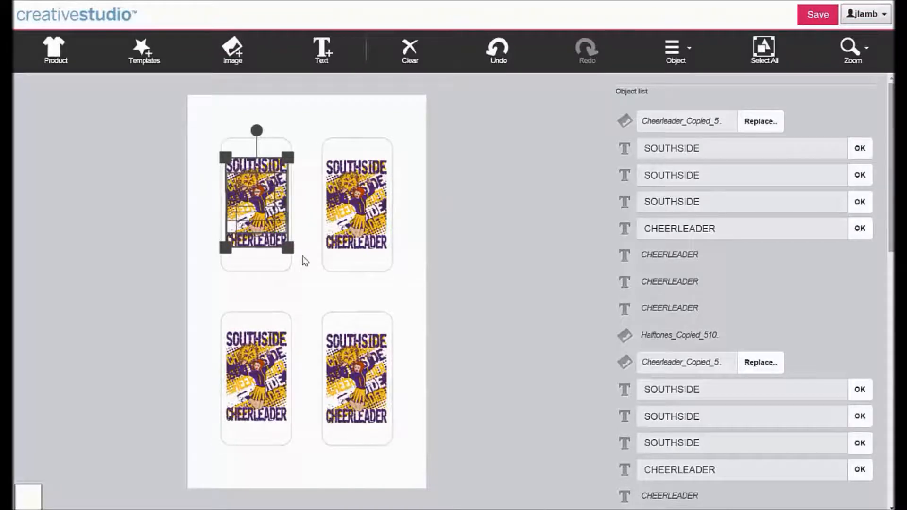
left_click(515, 198)
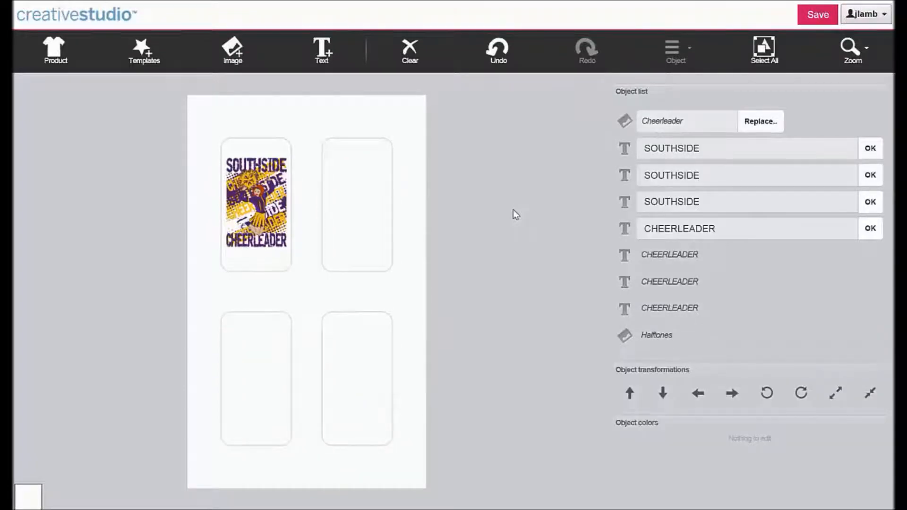
- Insert the Rectangle 1x2 with thin outline image from the Shapes: Rectangles category
left_click(234, 52)
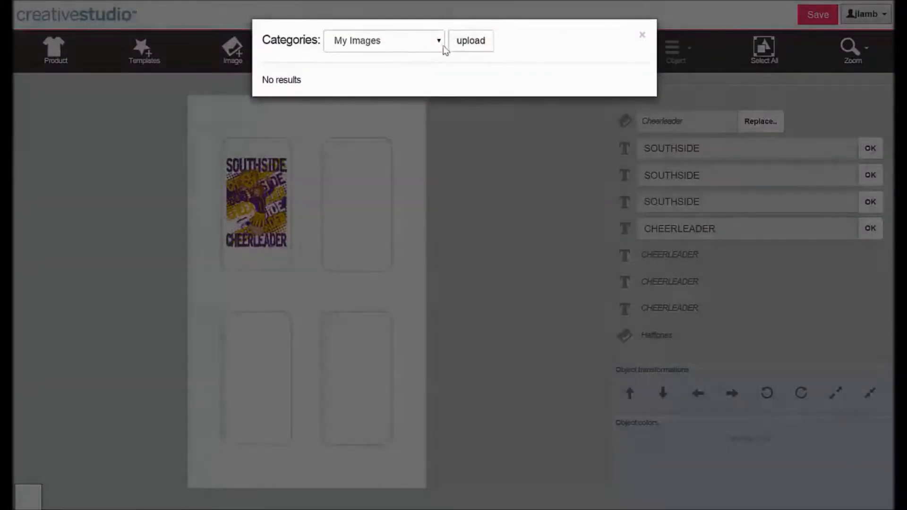
left_click(437, 40)
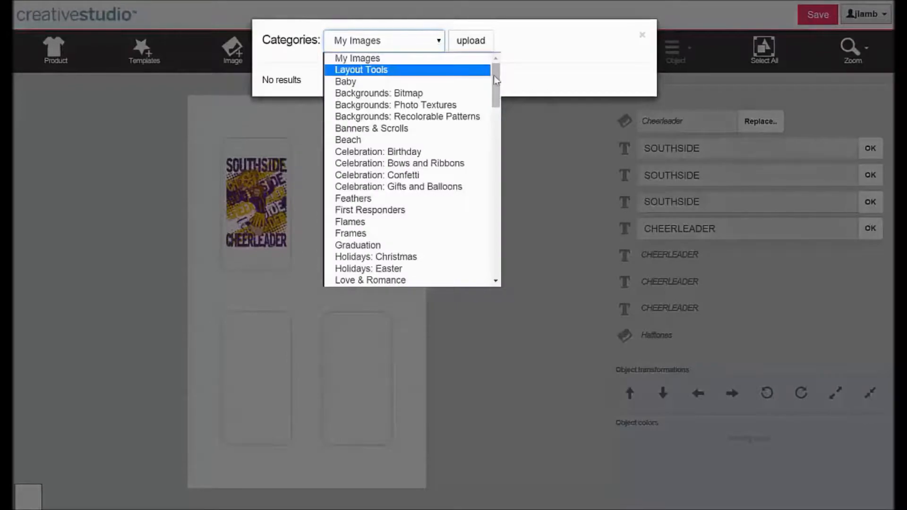
scroll(430, 136, "down", 10)
left_click(430, 136)
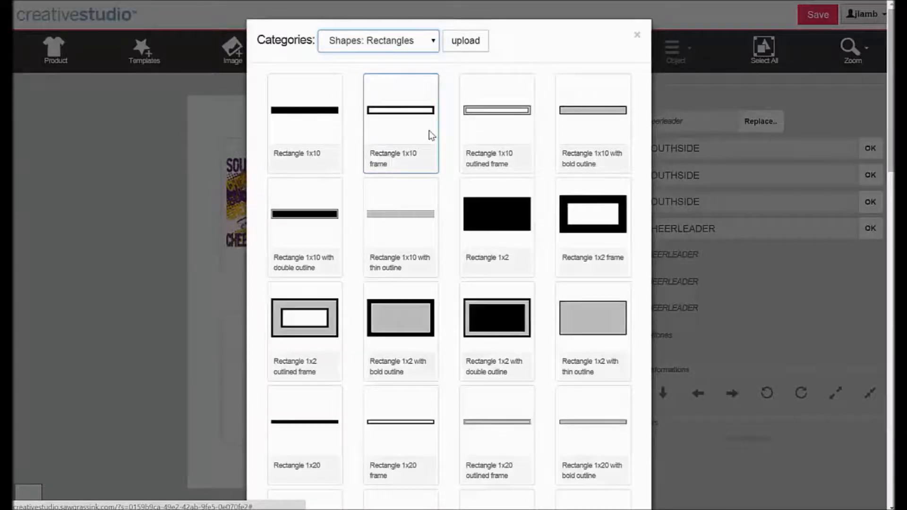
left_click(597, 332)
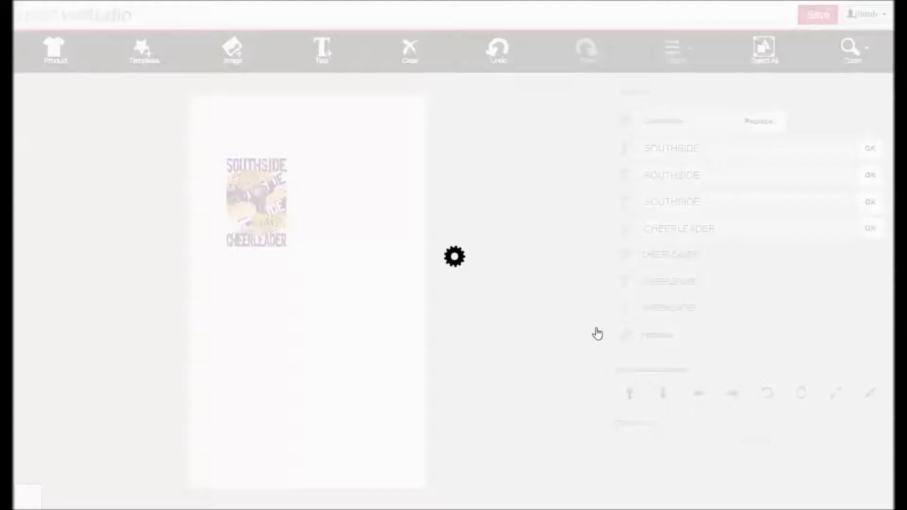
- Rotate the inserted rectangle 90 degrees counterclockwise so it stands vertically
left_click(767, 420)
left_click(767, 420)
left_click(768, 420)
left_click(768, 420)
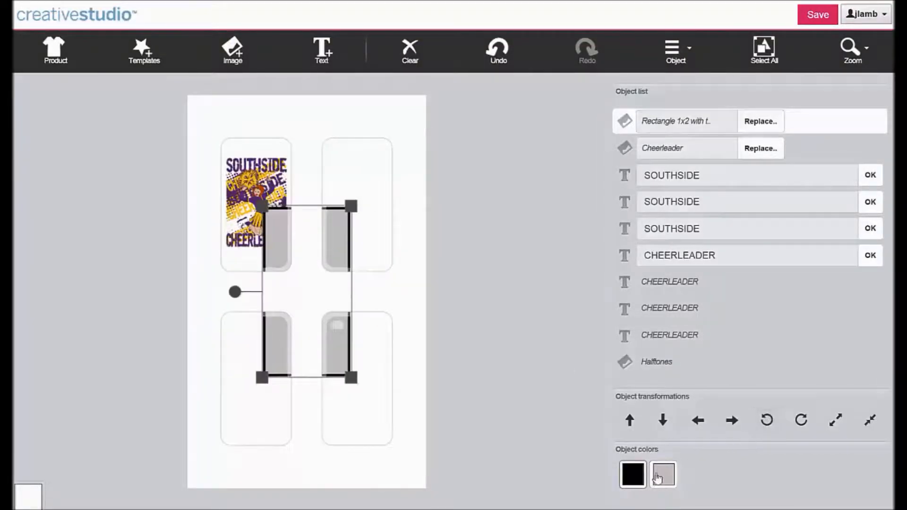
- Change the rectangle's grey fill to white and place the rectangle over the upper-left phone outline
left_click(662, 475)
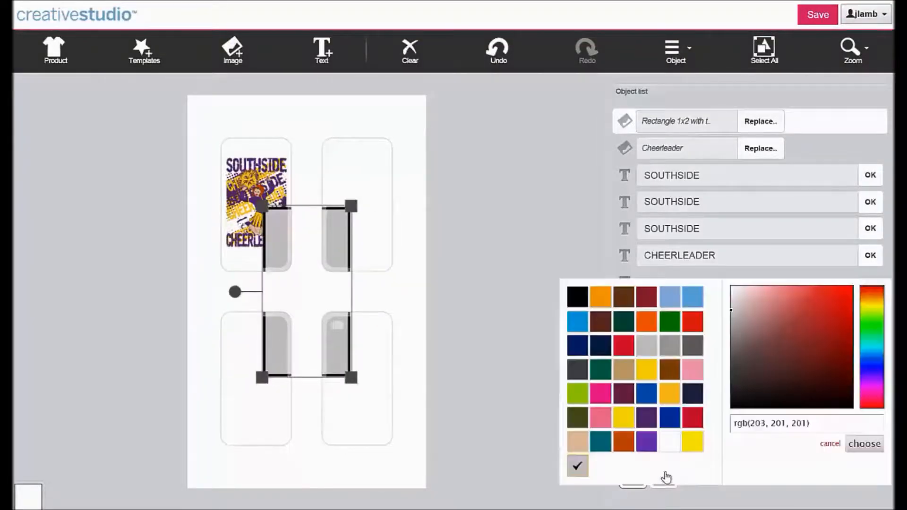
left_click(669, 445)
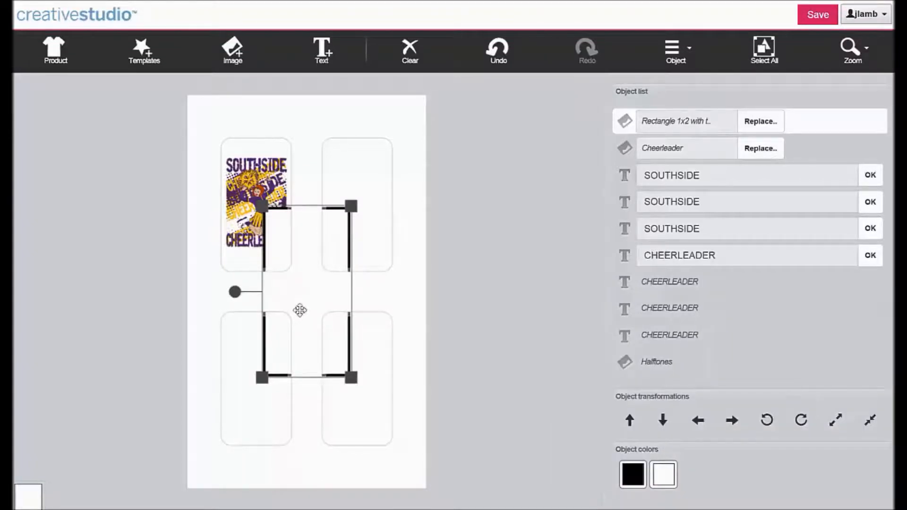
left_click_drag(300, 310, 250, 228)
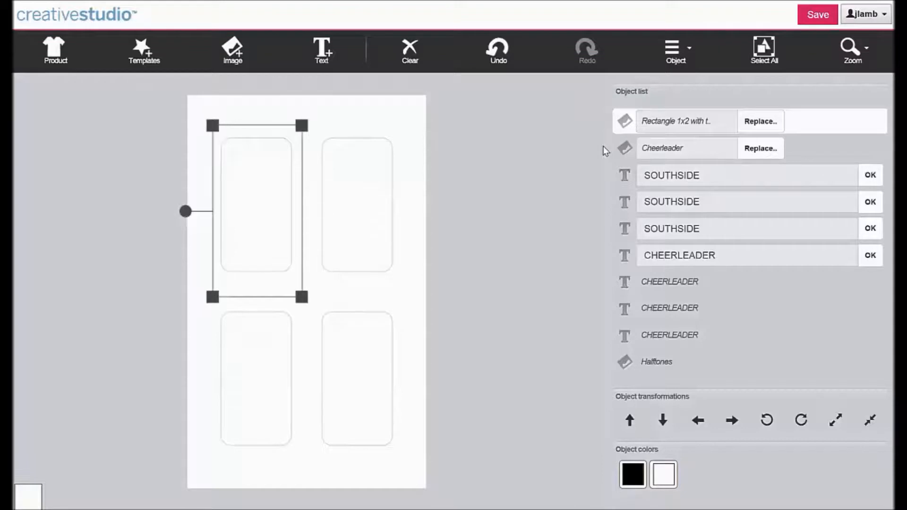
- Move the rectangle down through the stacking order until it lies behind all the cheerleader design objects
left_click(677, 53)
left_click(682, 302)
left_click(661, 302)
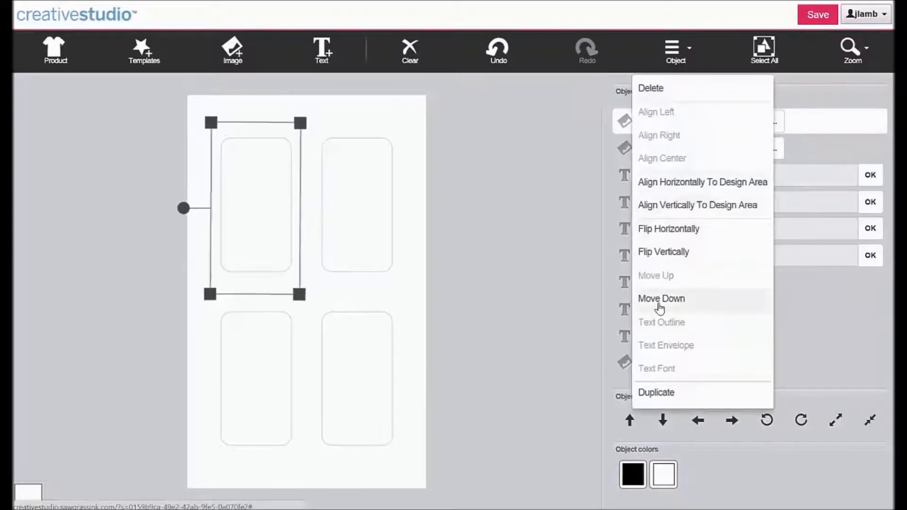
left_click(661, 302)
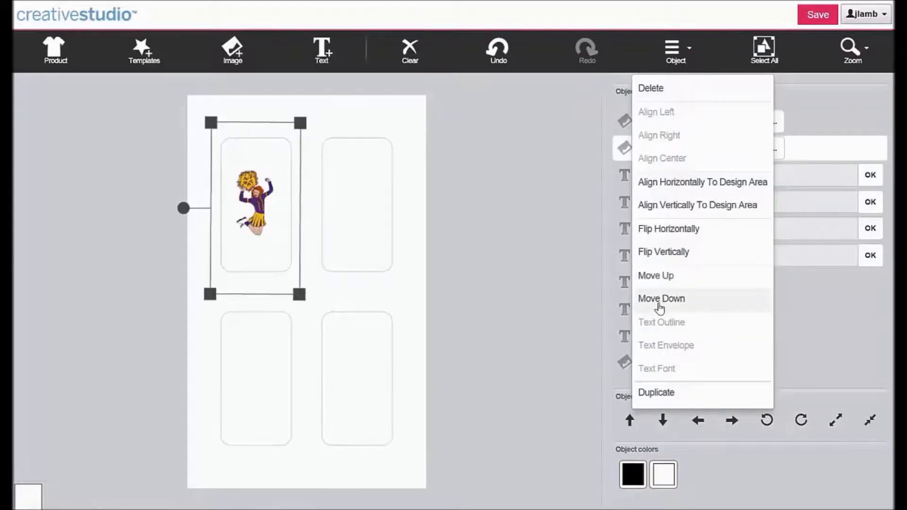
left_click(661, 303)
left_click(661, 302)
left_click(660, 302)
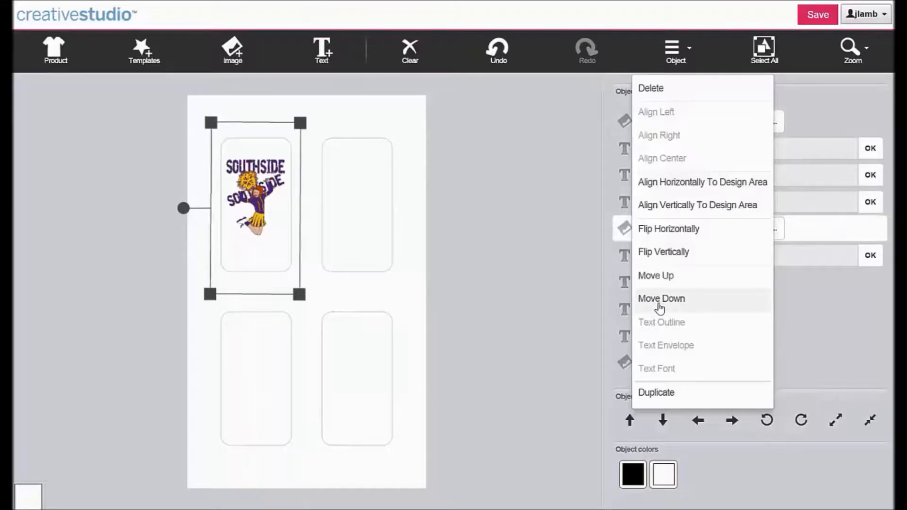
left_click(660, 302)
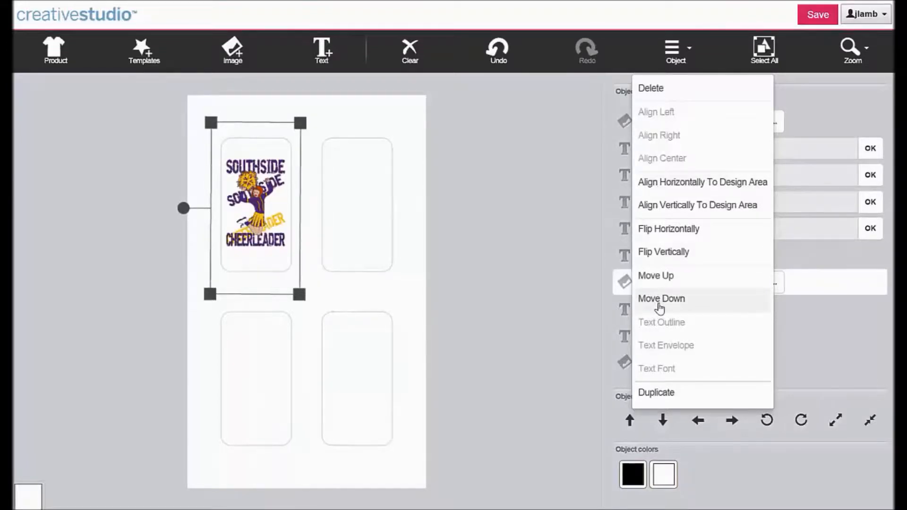
left_click(660, 307)
left_click(660, 307)
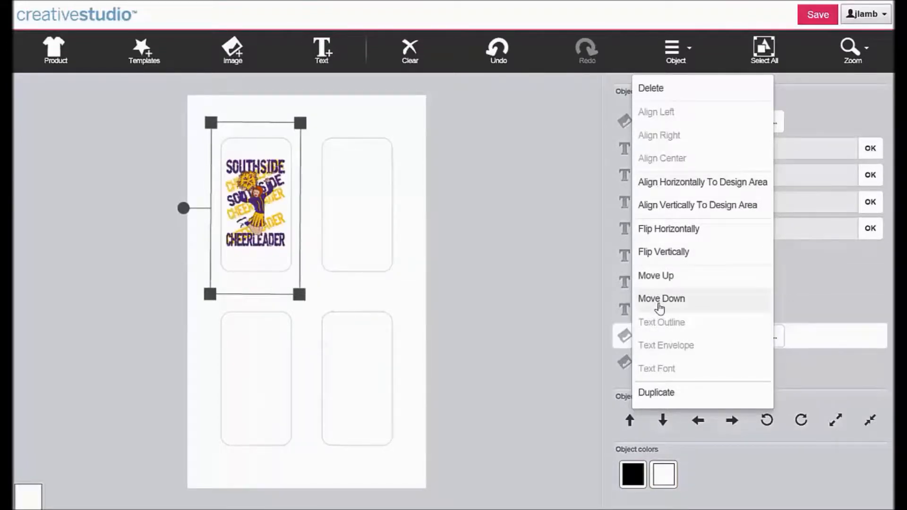
left_click(660, 306)
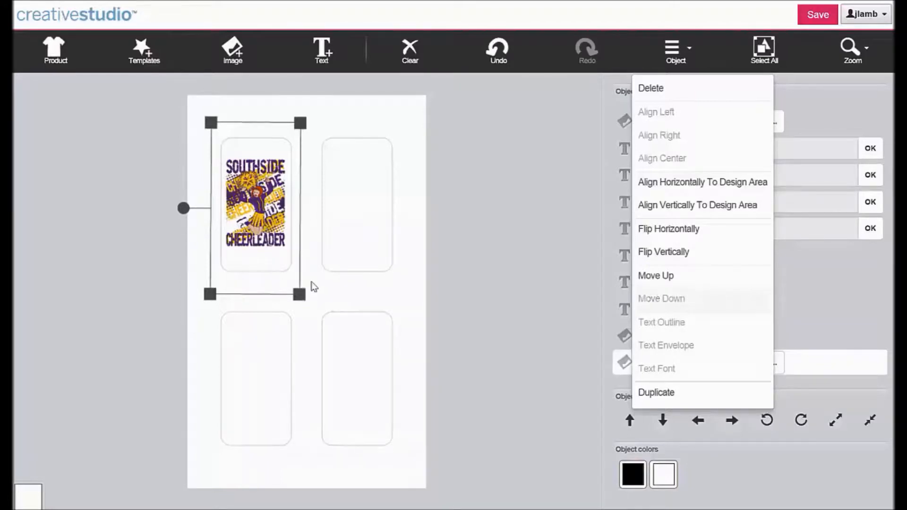
- Shrink the rectangle from its lower-right and upper-left corners to fit closely around the upper-left phone outline
left_click(300, 296)
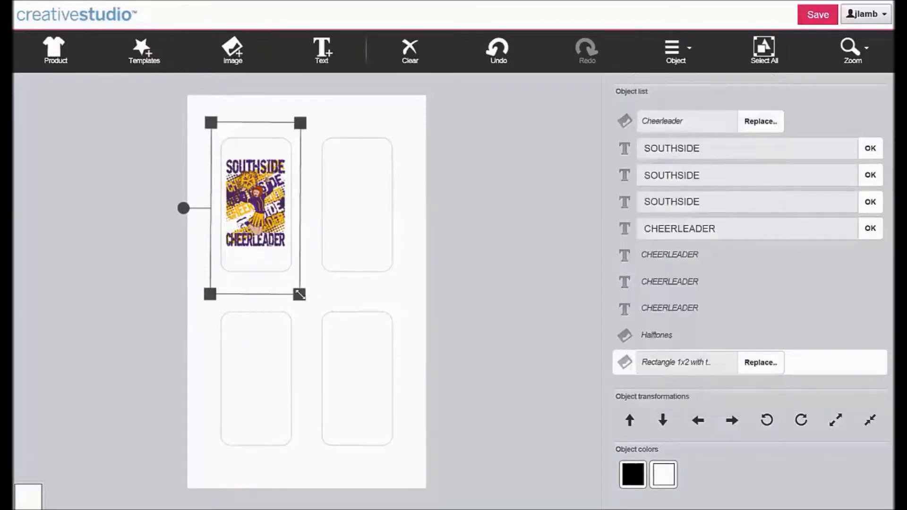
left_click_drag(301, 296, 293, 274)
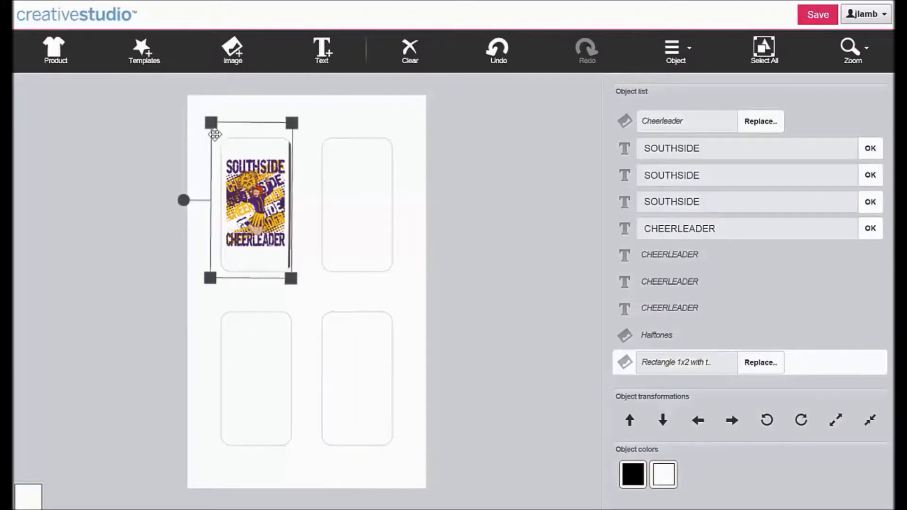
left_click_drag(215, 125, 221, 137)
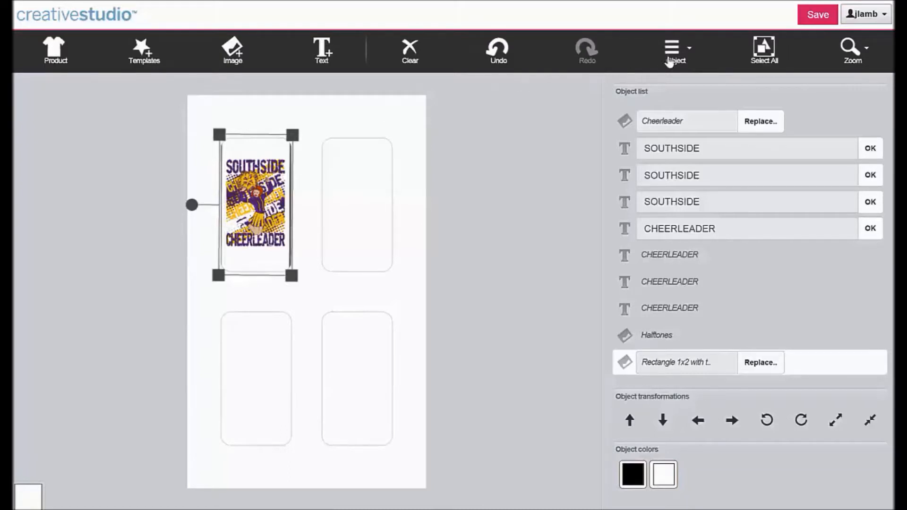
- Duplicate the complete upper-left design with its rectangle, place the copy in the upper-right phone outline, and deselect it
left_click(761, 55)
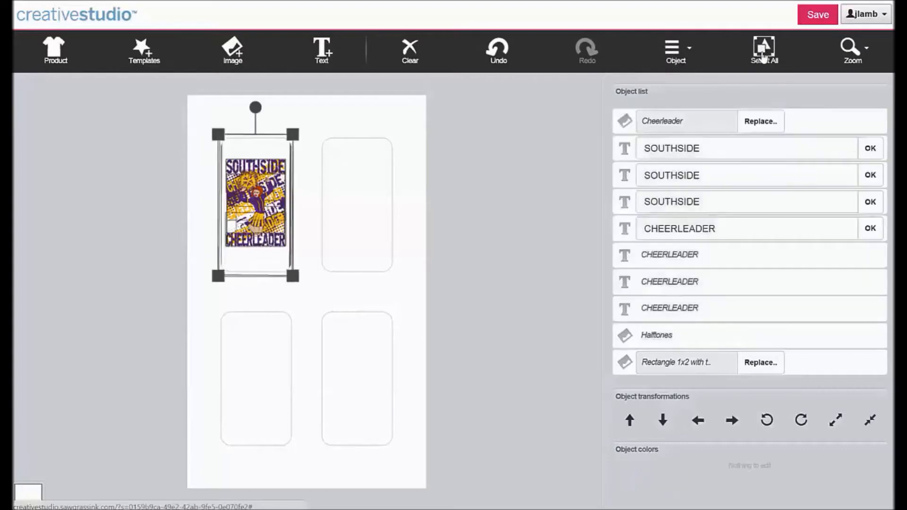
left_click(677, 60)
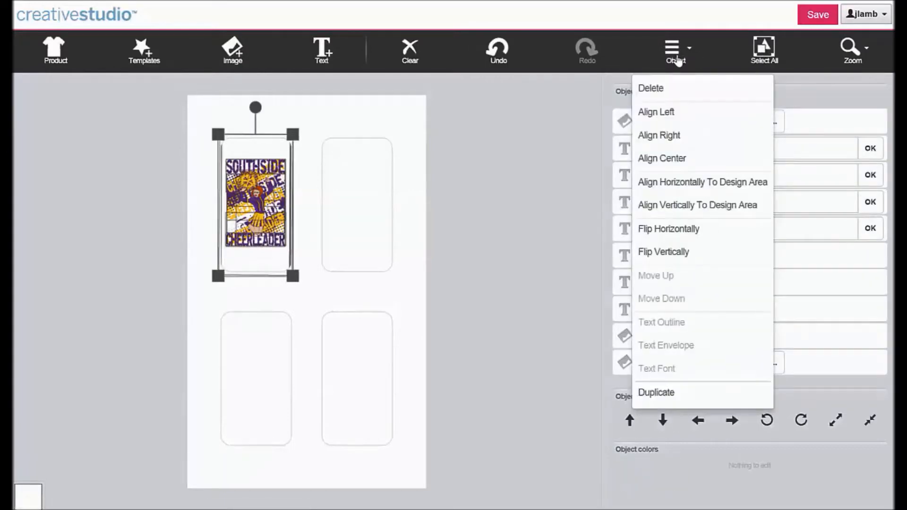
left_click(668, 398)
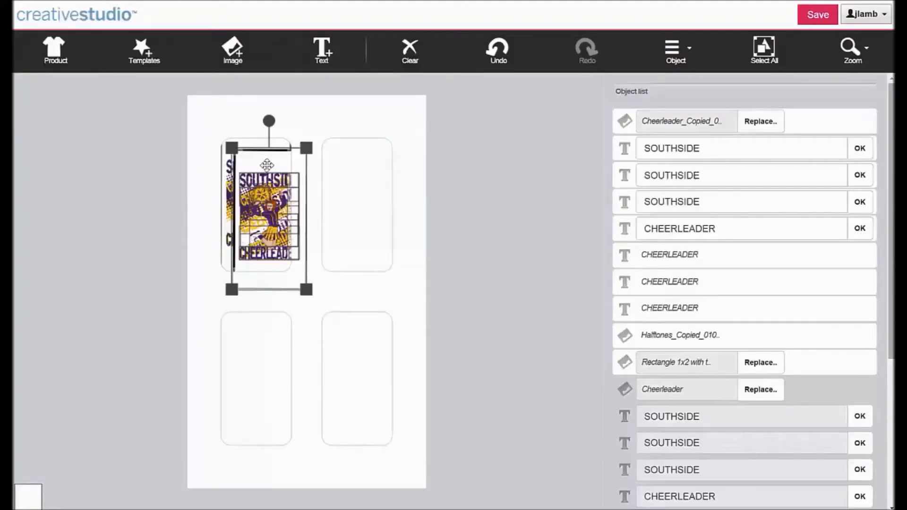
left_click_drag(297, 162, 369, 150)
left_click(459, 175)
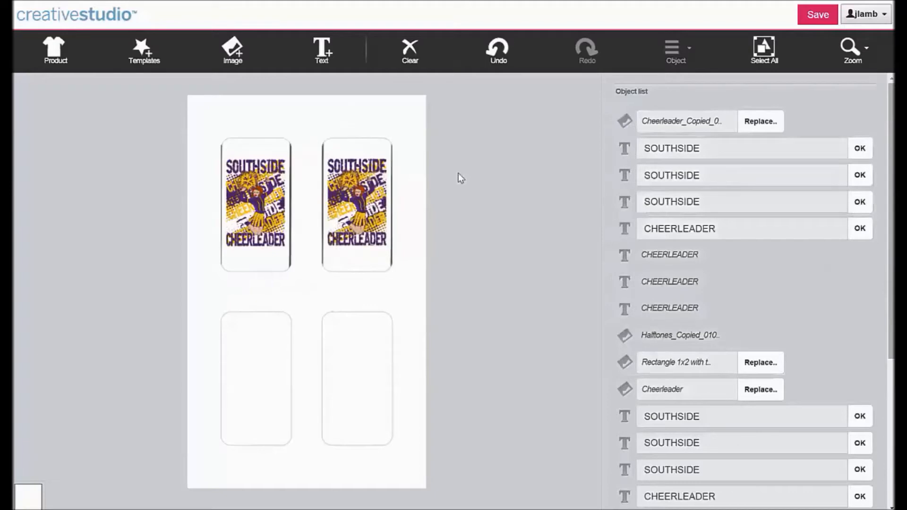
- Duplicate both upper designs with their rectangles, place the copies in the two lower phone outlines, and clear the selection
left_click(763, 47)
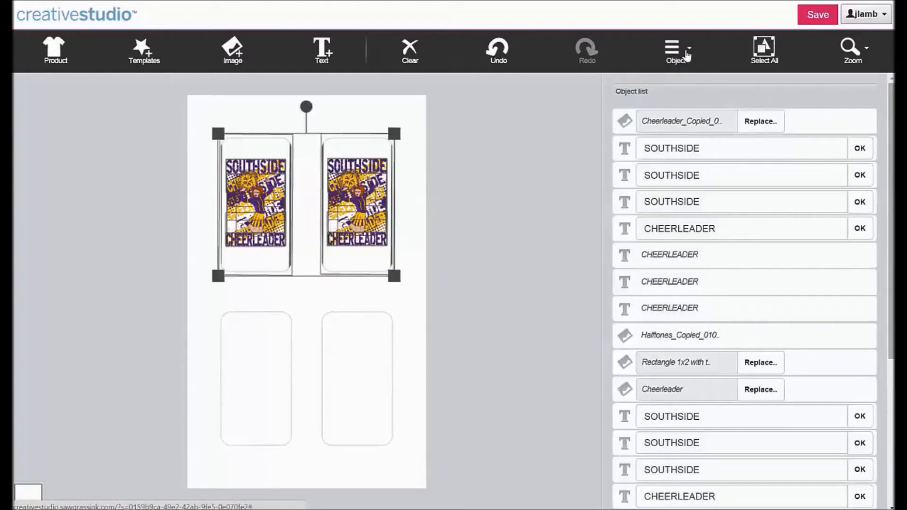
left_click(683, 53)
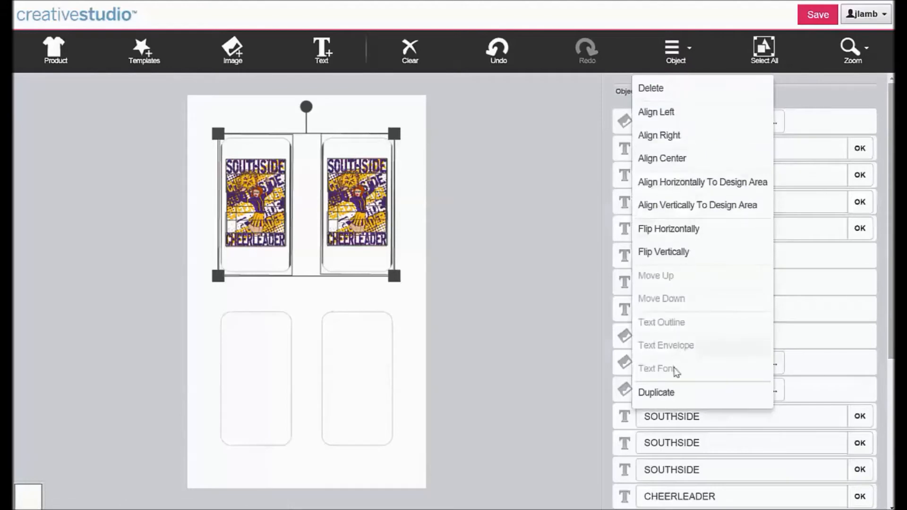
left_click(676, 395)
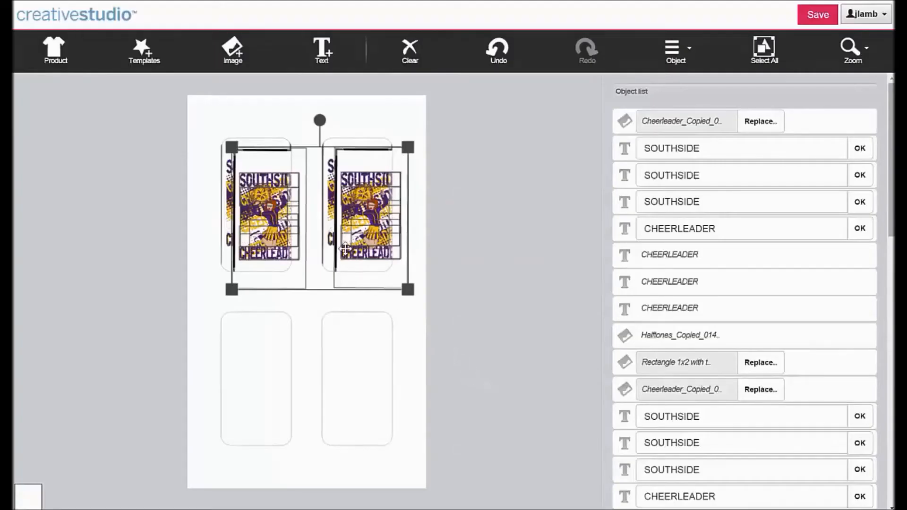
left_click_drag(345, 248, 326, 420)
left_click(474, 341)
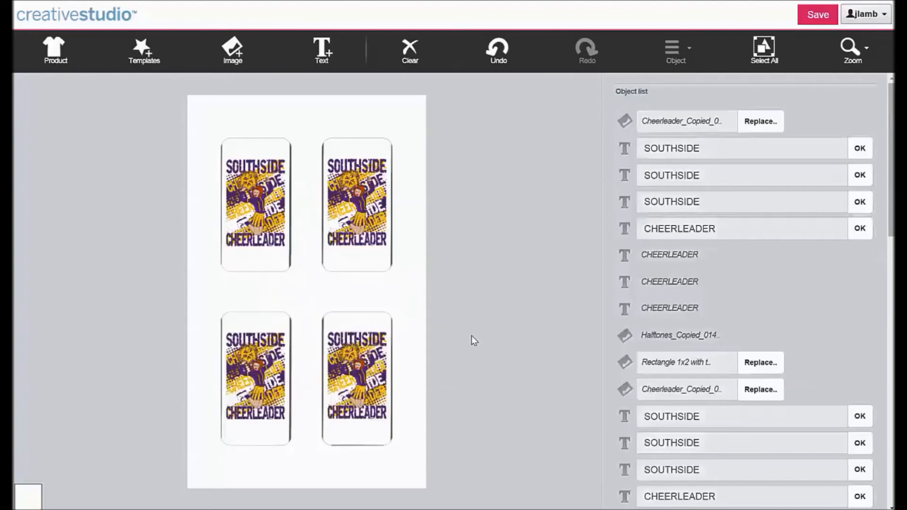